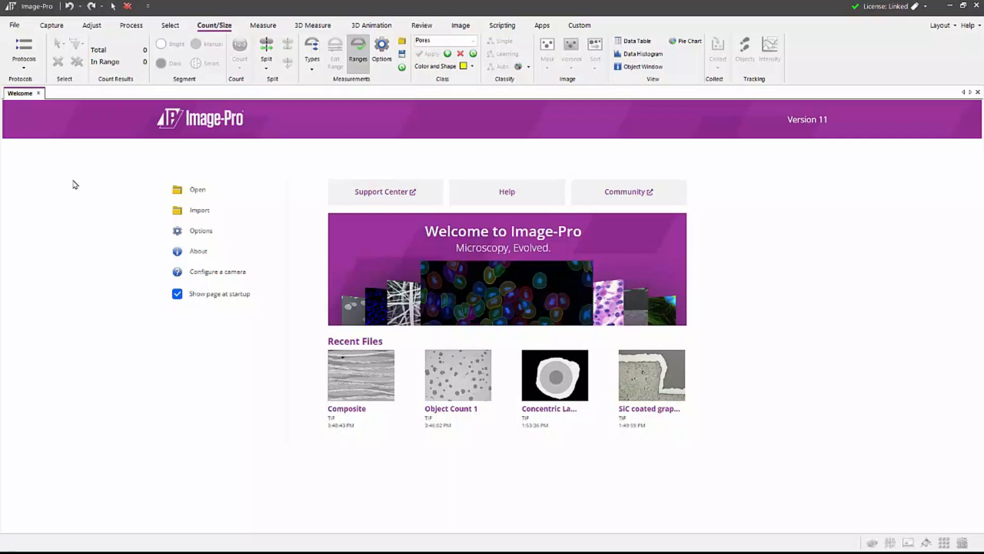
- Load the Composite Materials protocol from the Materials collection and load its demo version with the demo image
click(31, 52)
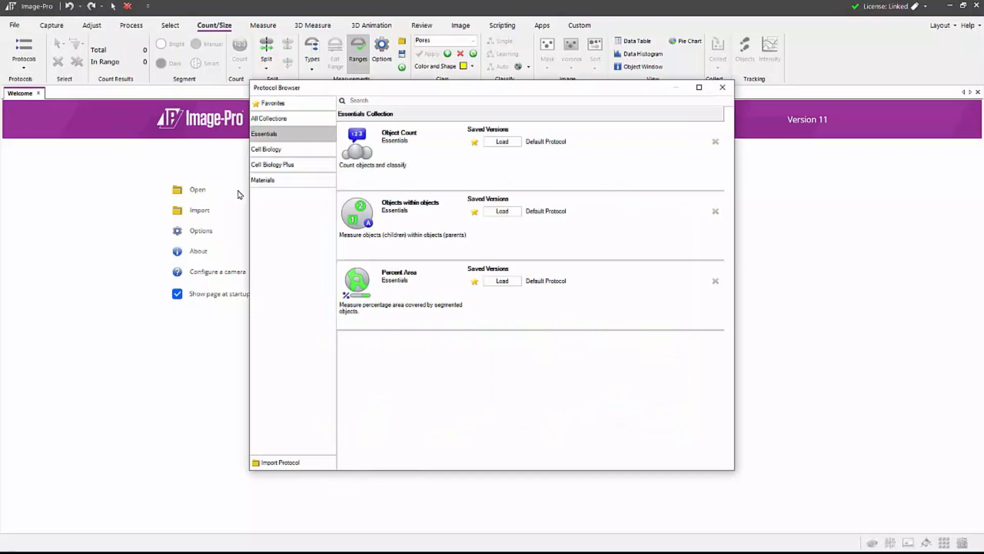
click(260, 183)
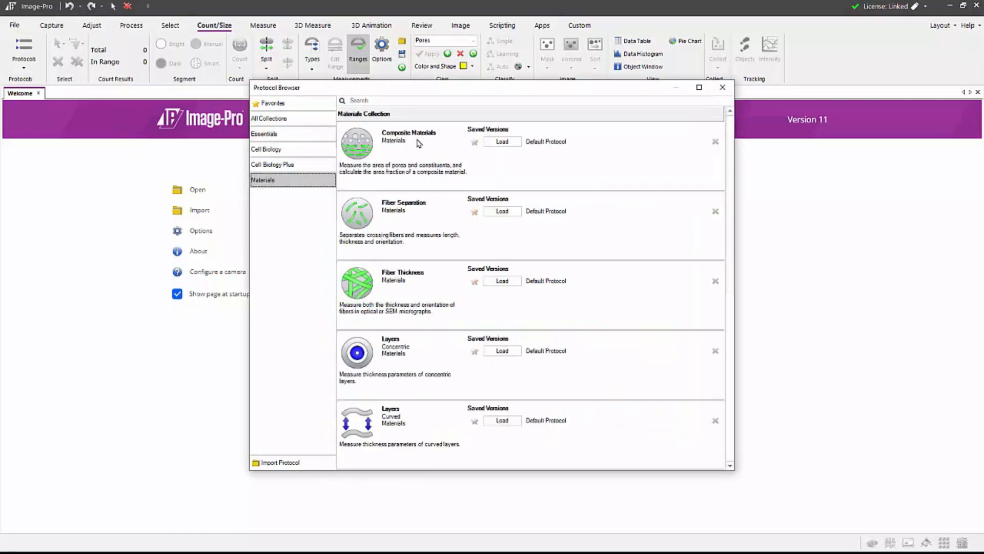
click(507, 144)
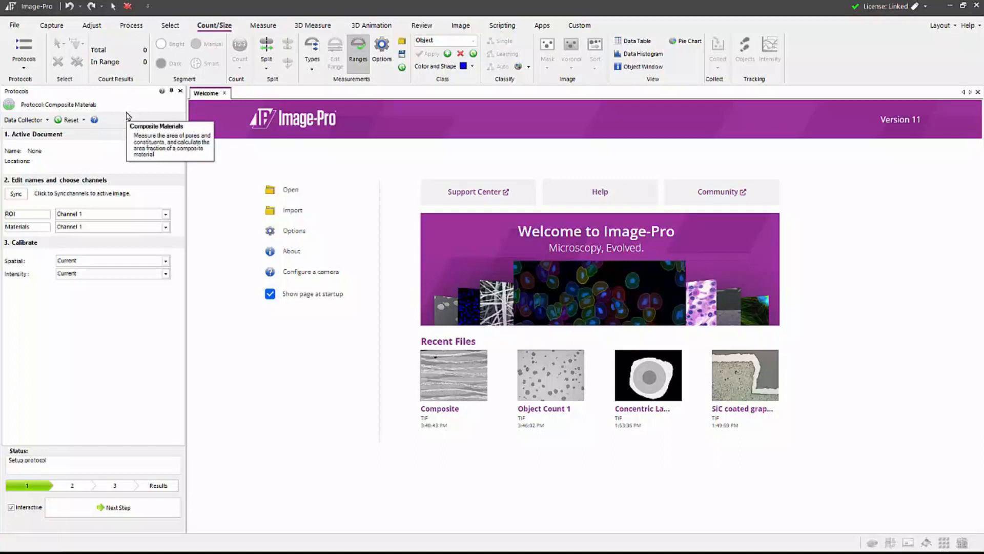
click(85, 121)
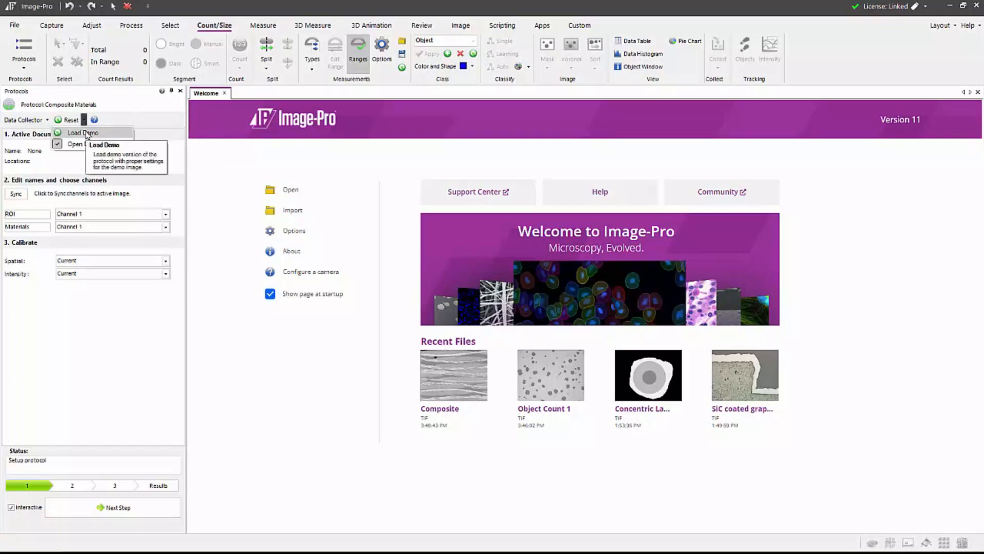
click(85, 133)
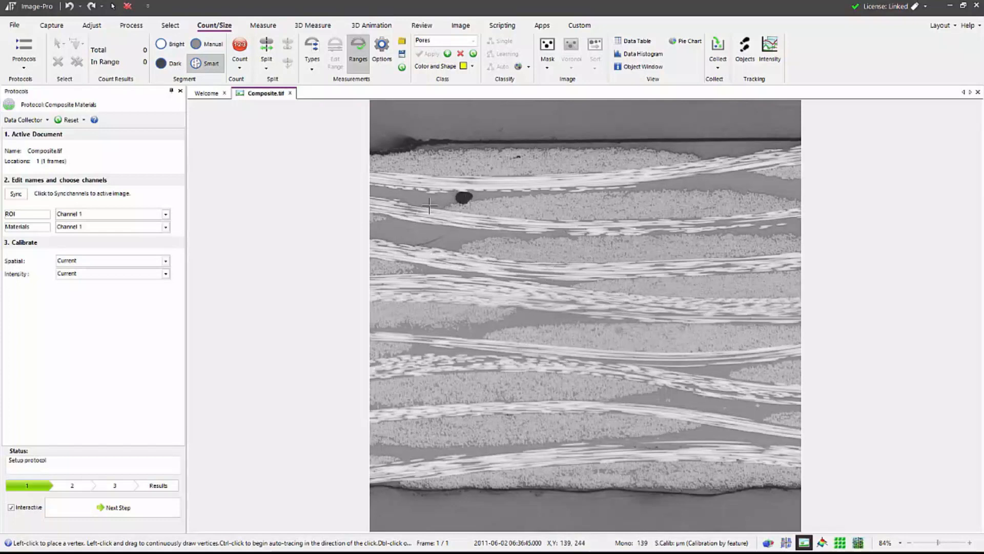
- Sync the protocol channels to the active image, set the Materials channel to Mono image, and review the spatial calibration choices
click(17, 195)
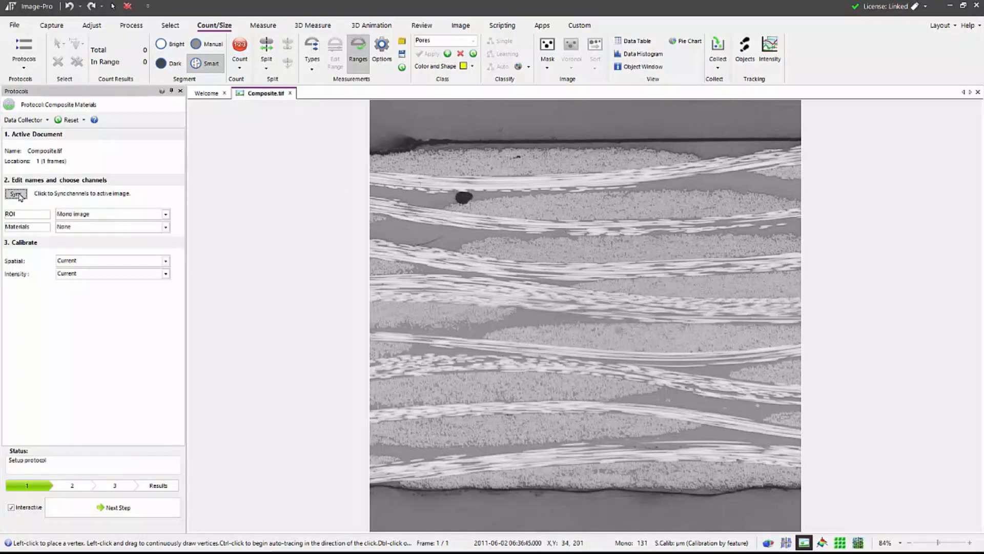
click(165, 214)
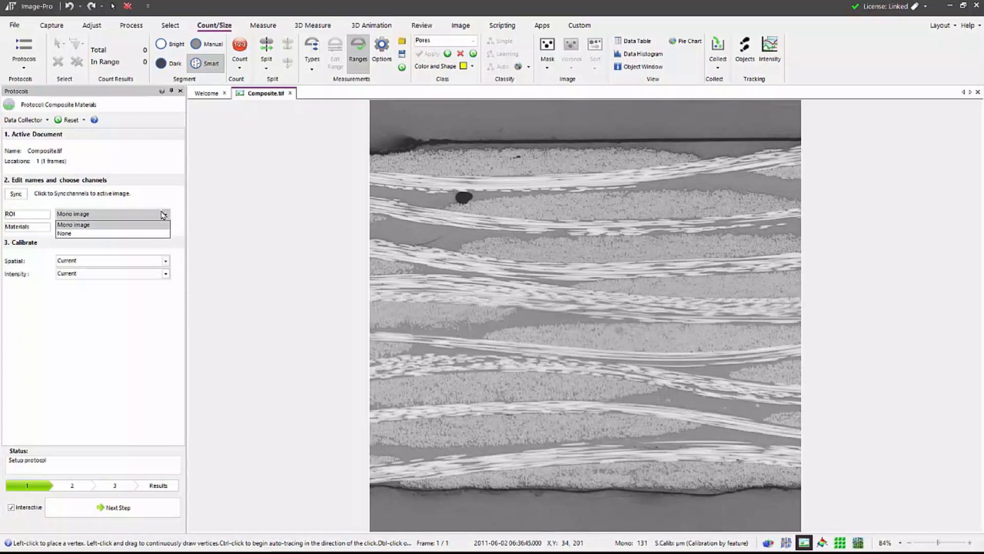
click(163, 215)
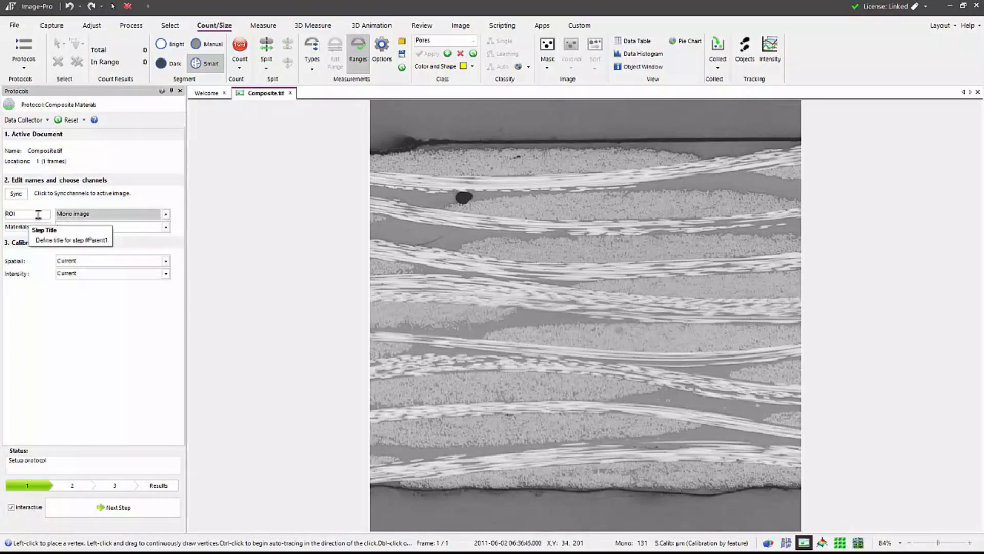
click(165, 227)
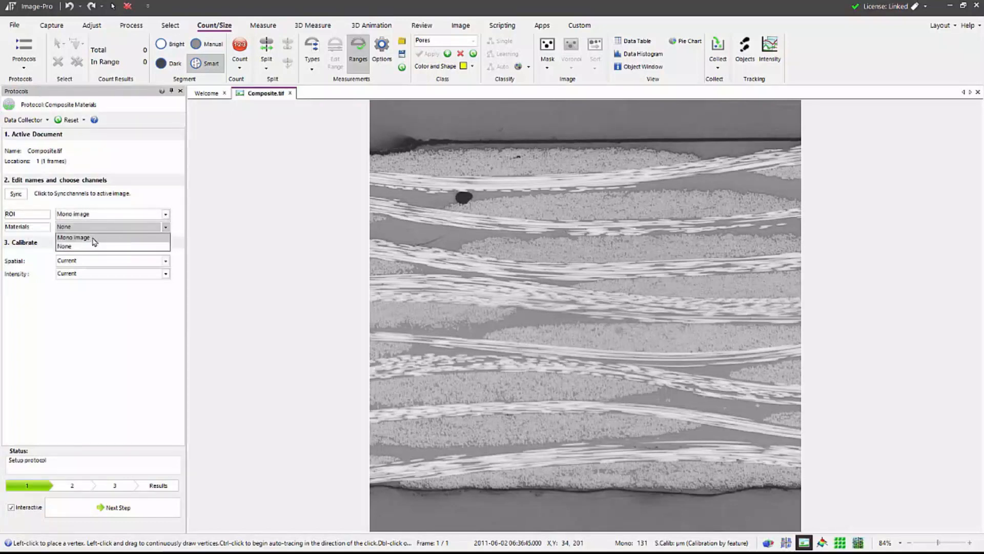
click(94, 238)
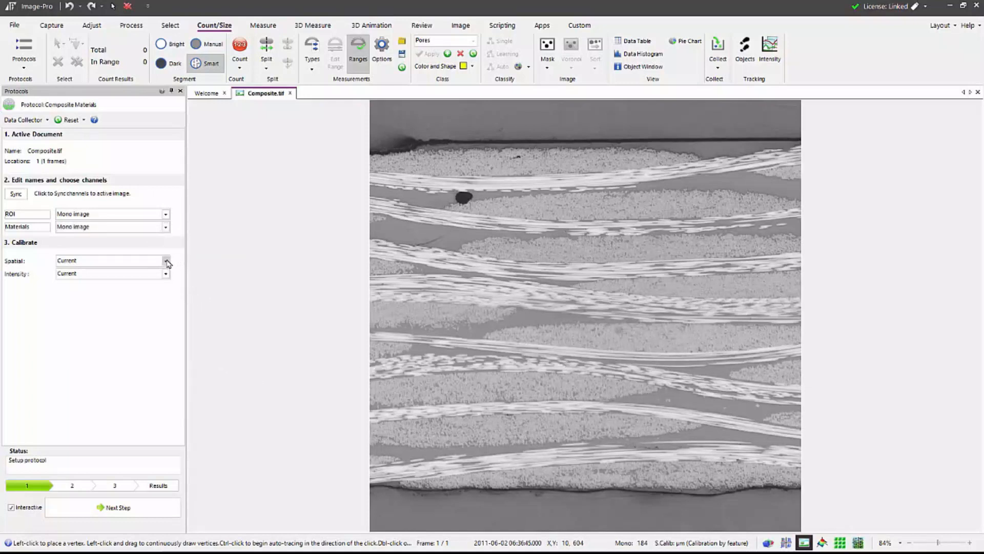
click(165, 260)
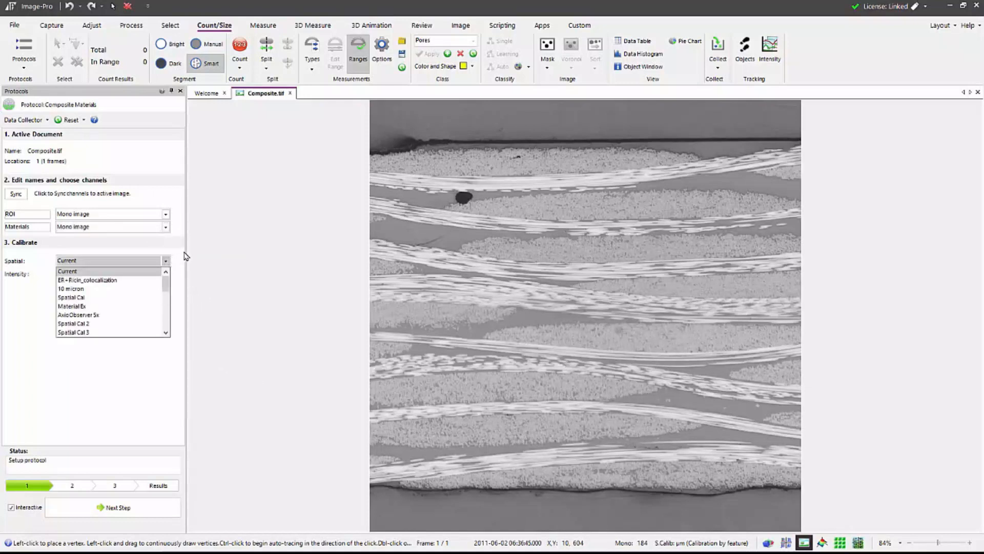
click(186, 256)
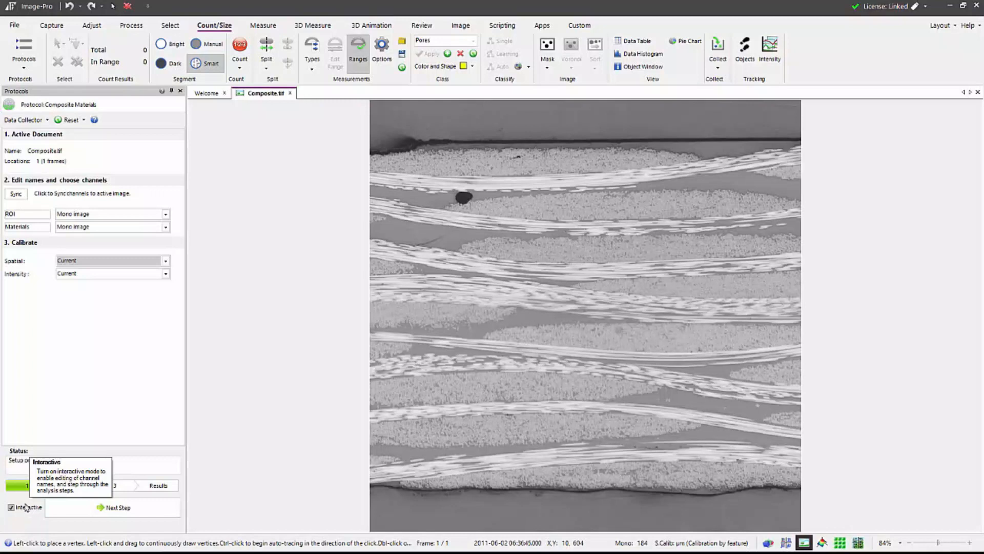
- Advance to the ROI step, outline the whole composite between its dark upper and lower edges as a polygon, and accept it
click(135, 508)
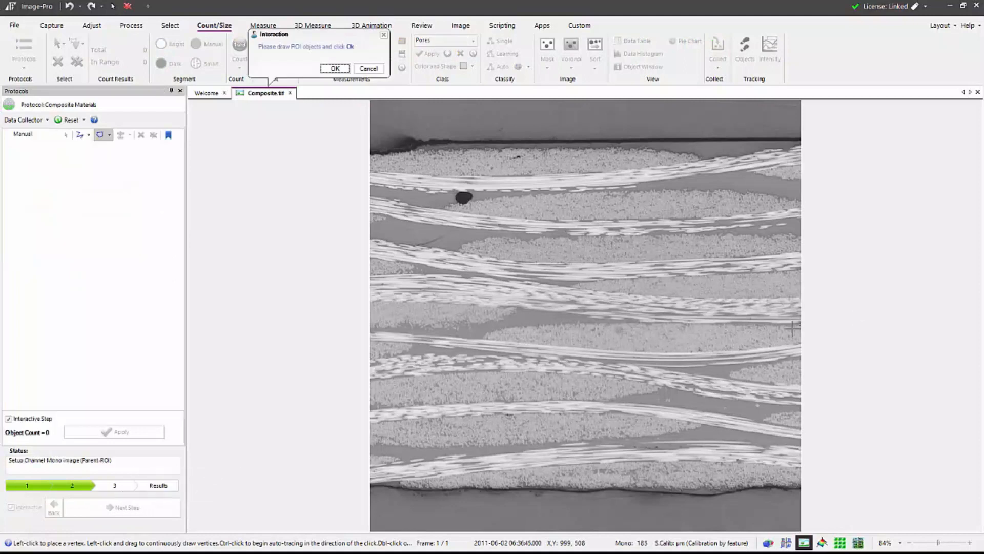
click(801, 143)
click(546, 145)
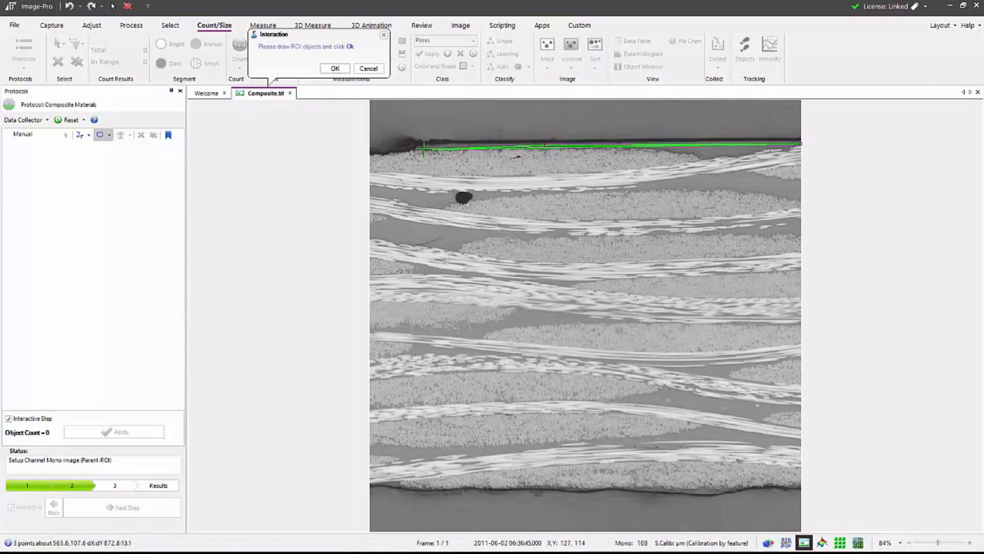
click(420, 145)
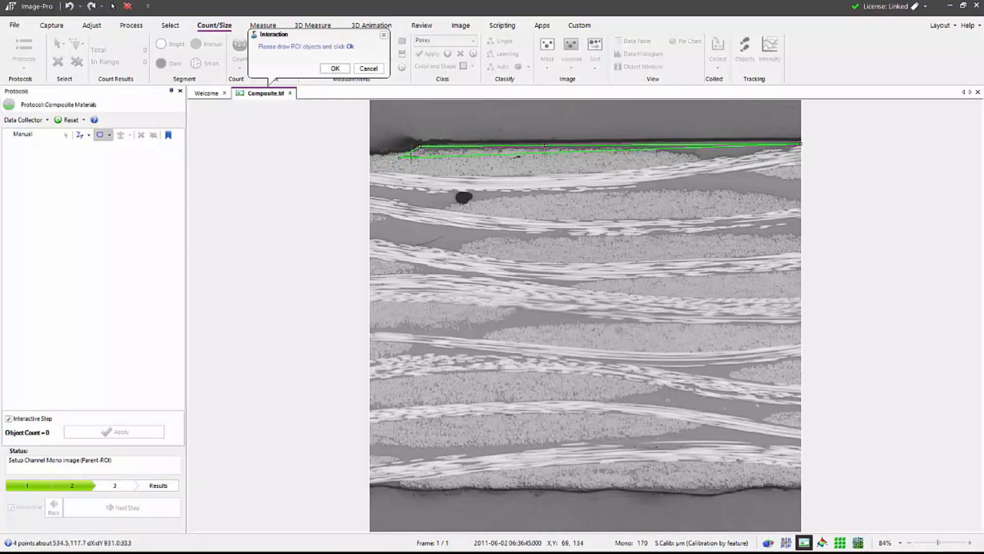
drag(410, 153, 370, 159)
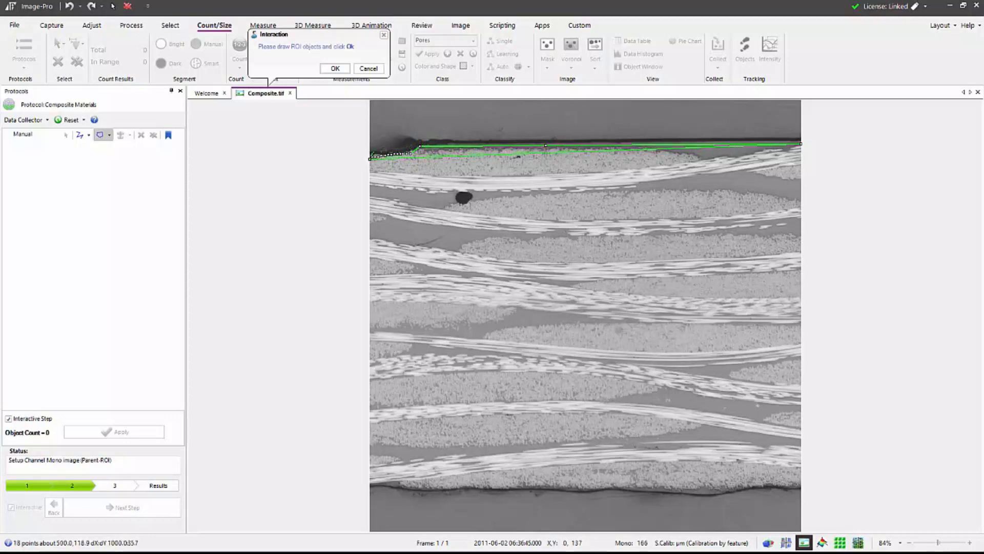
mouse_move(370, 483)
mouse_down()
mouse_move(715, 491)
mouse_move(779, 476)
mouse_move(803, 483)
mouse_up()
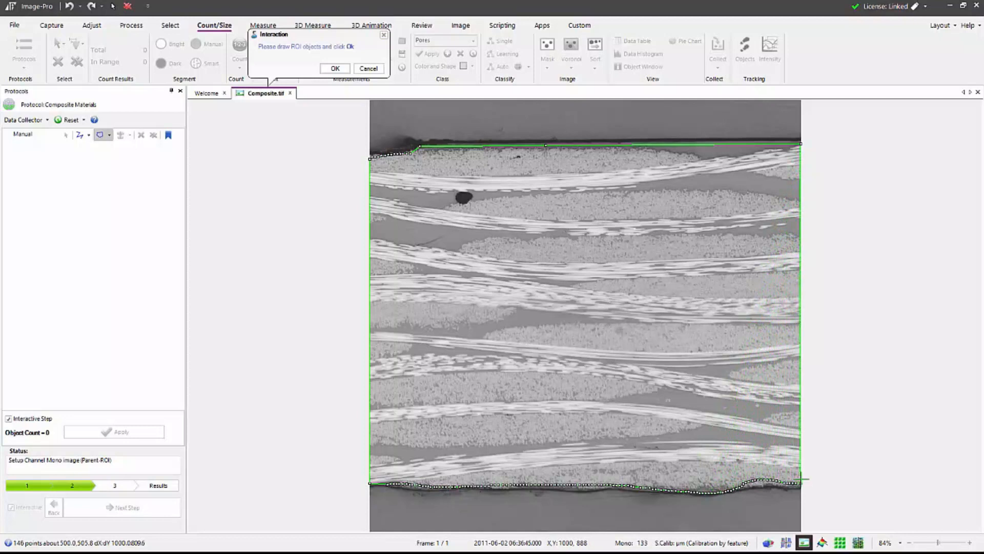
click(801, 145)
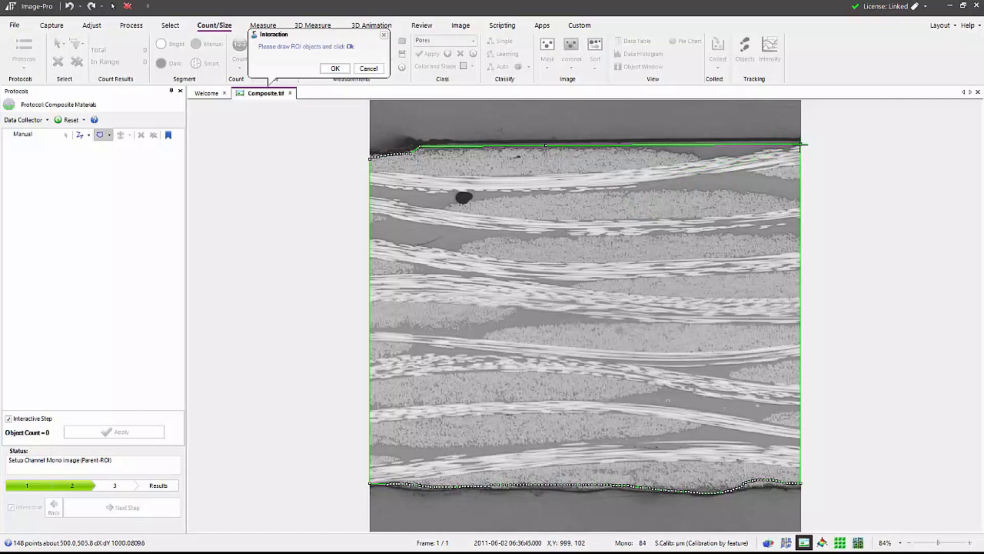
double_click(801, 144)
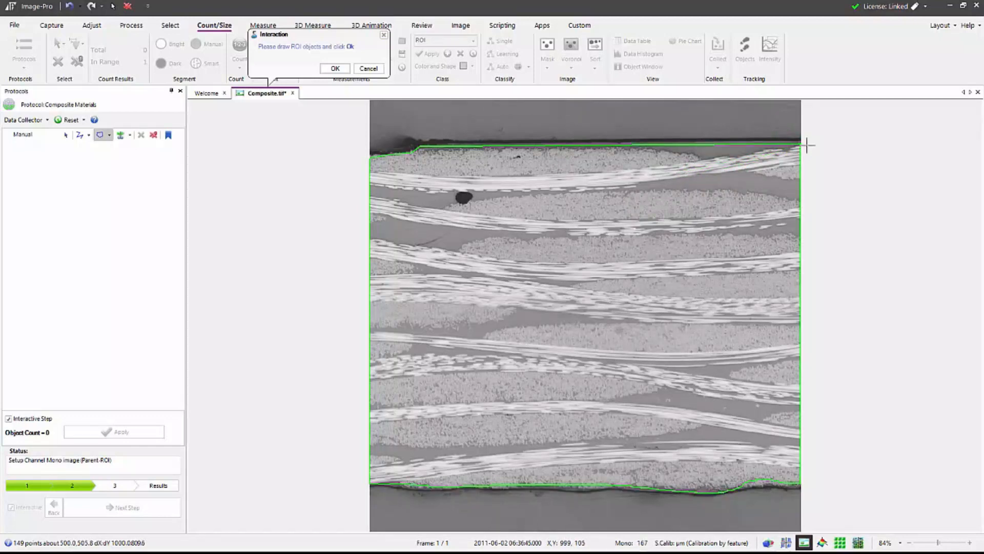
click(331, 69)
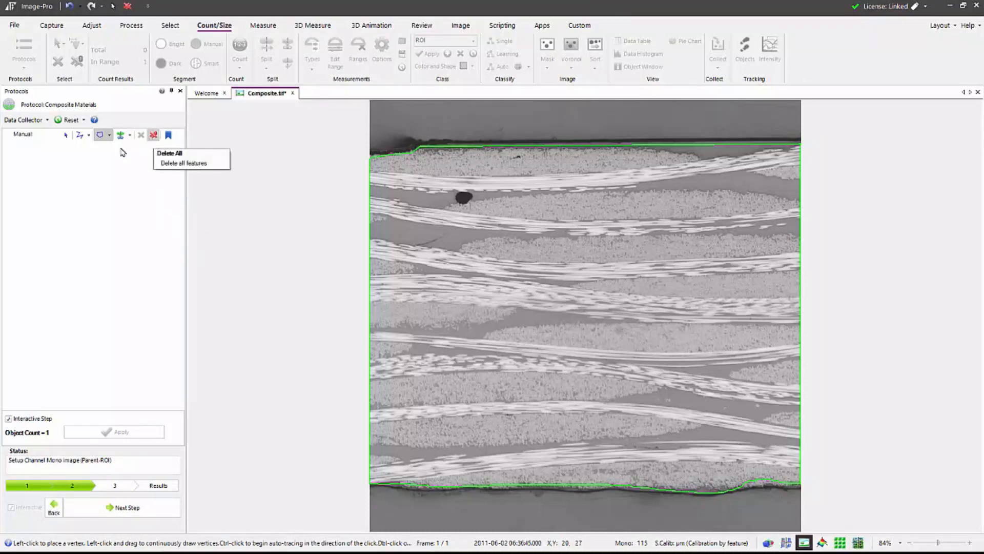
click(110, 136)
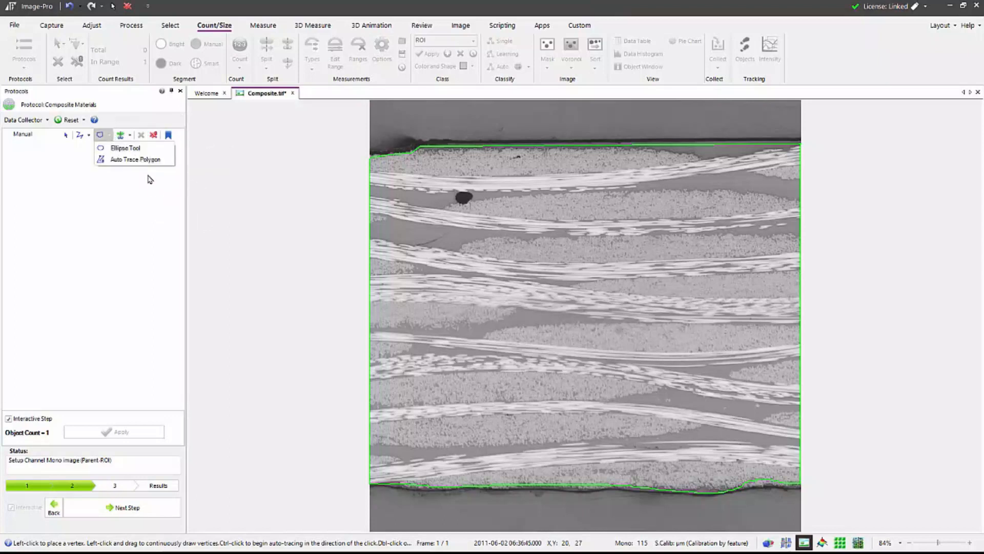
click(180, 122)
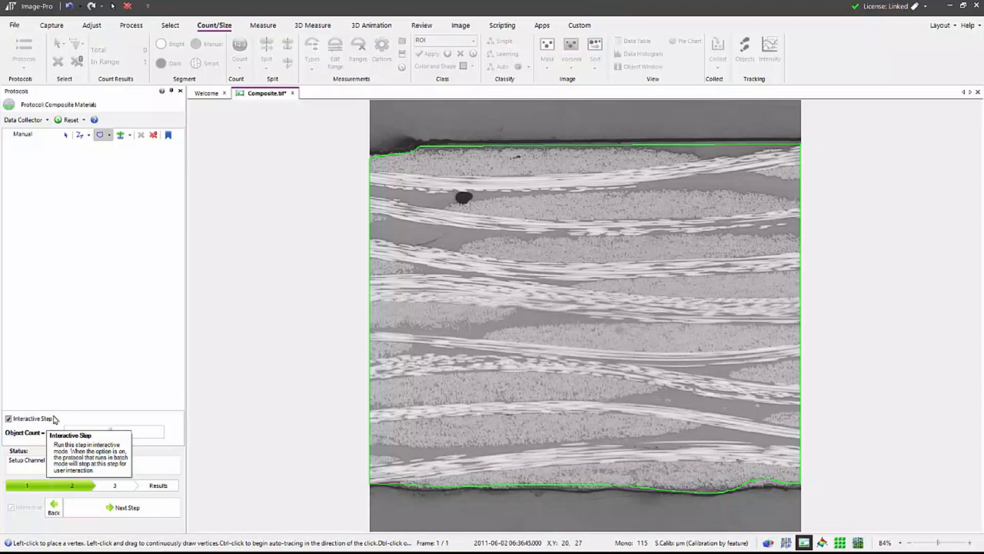
- Advance to the smart segmentation step and compare the image with the segmentation mask hidden and shown
click(119, 510)
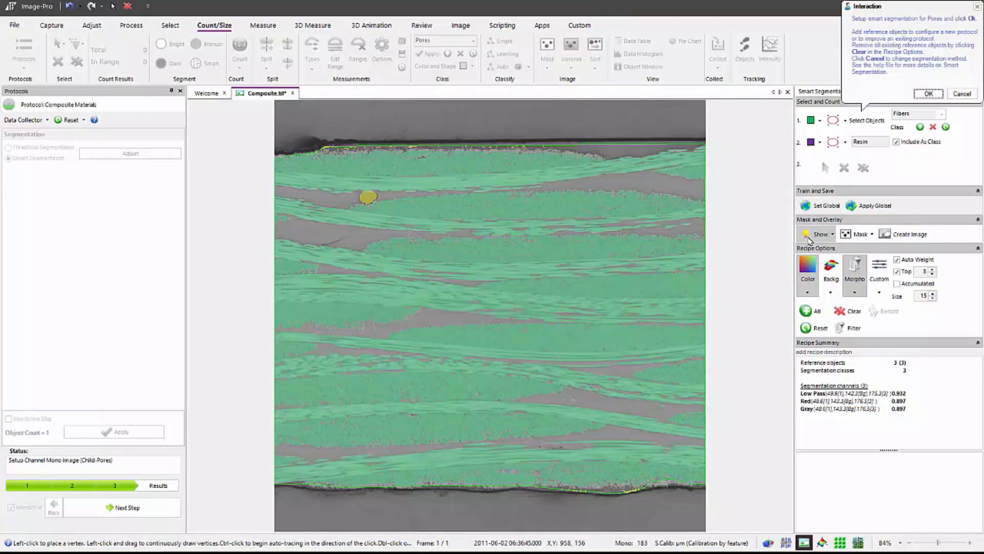
click(813, 237)
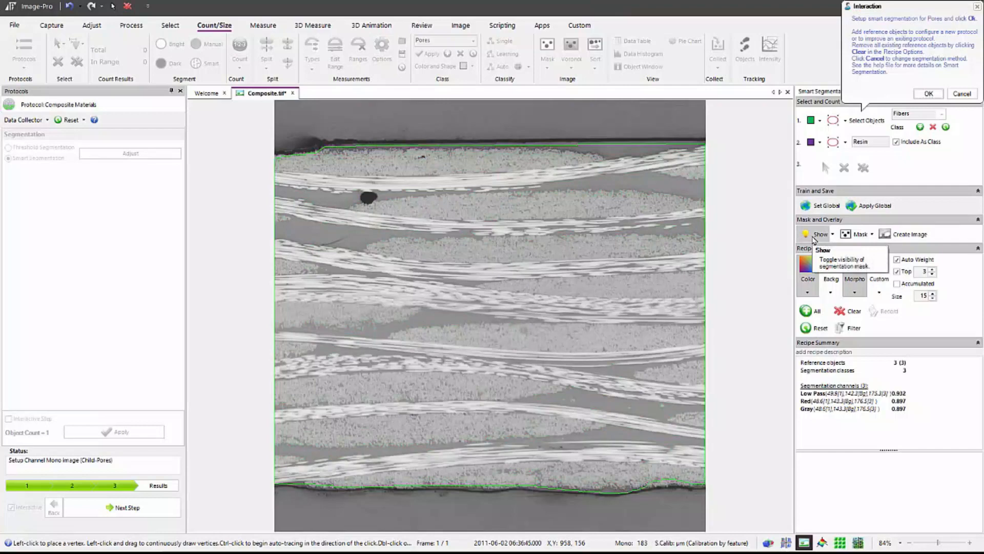
click(814, 239)
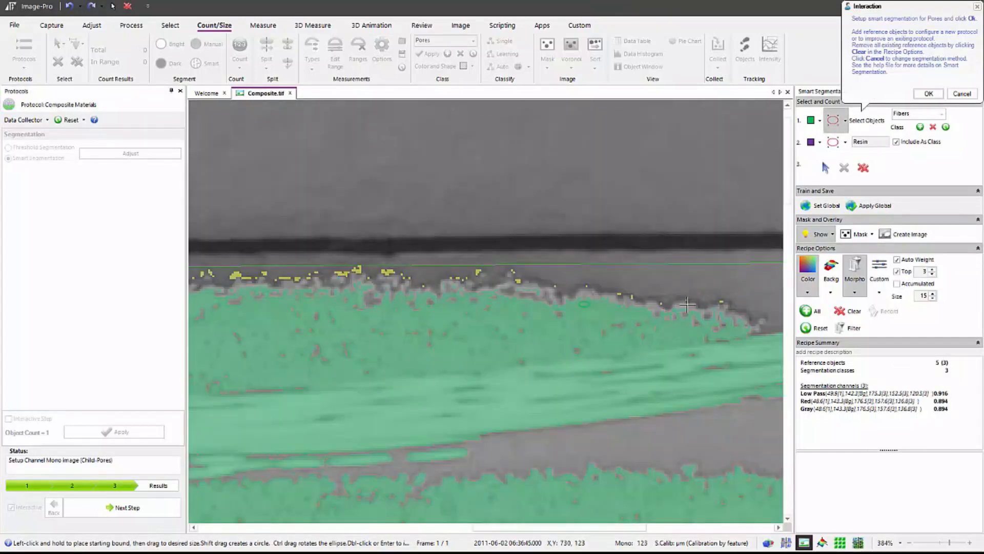
- Add an elliptical Fibers reference object along the composite's upper fiber boundary, accept the smart segmentation and generate the results
scroll(487, 312, up, 3)
drag(528, 291, 539, 305)
scroll(442, 333, down, 10)
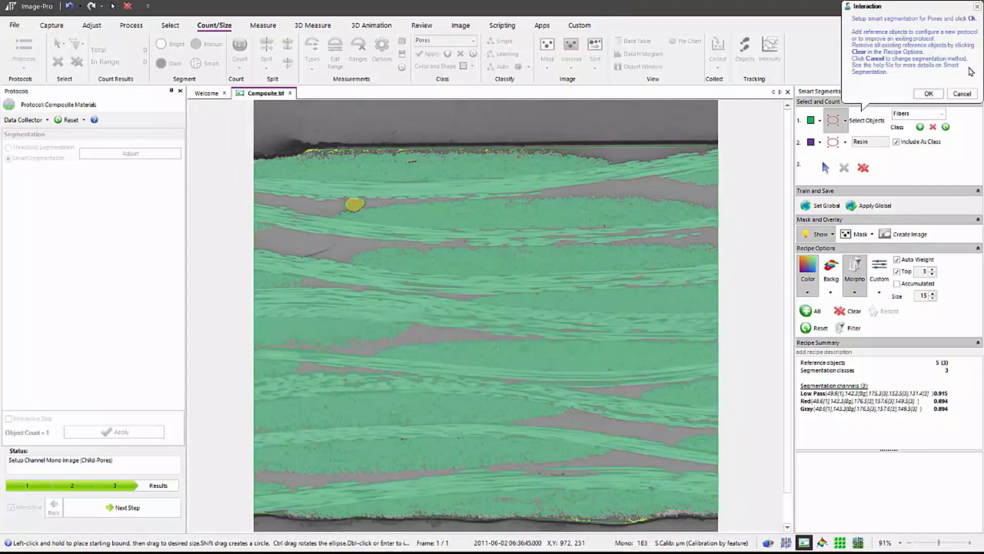
click(929, 94)
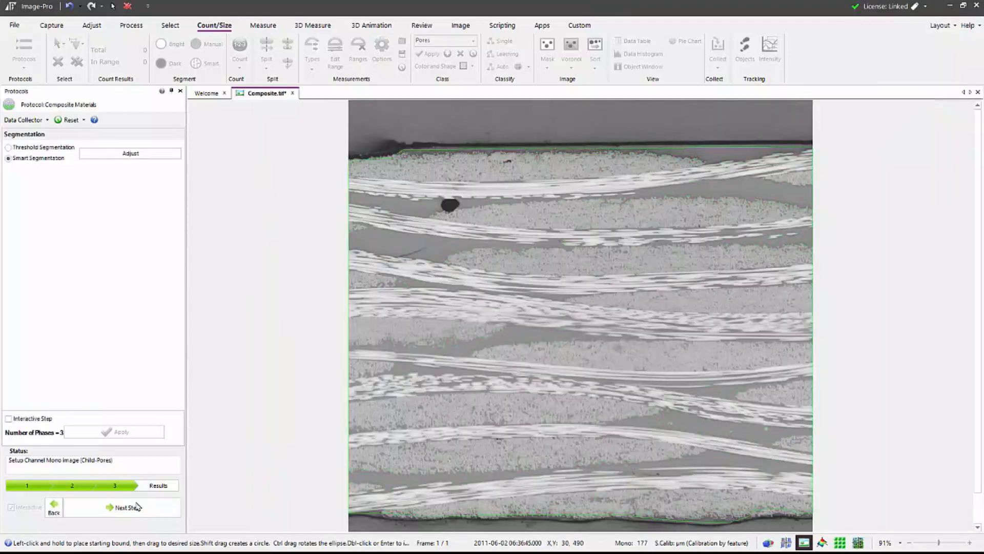
click(127, 507)
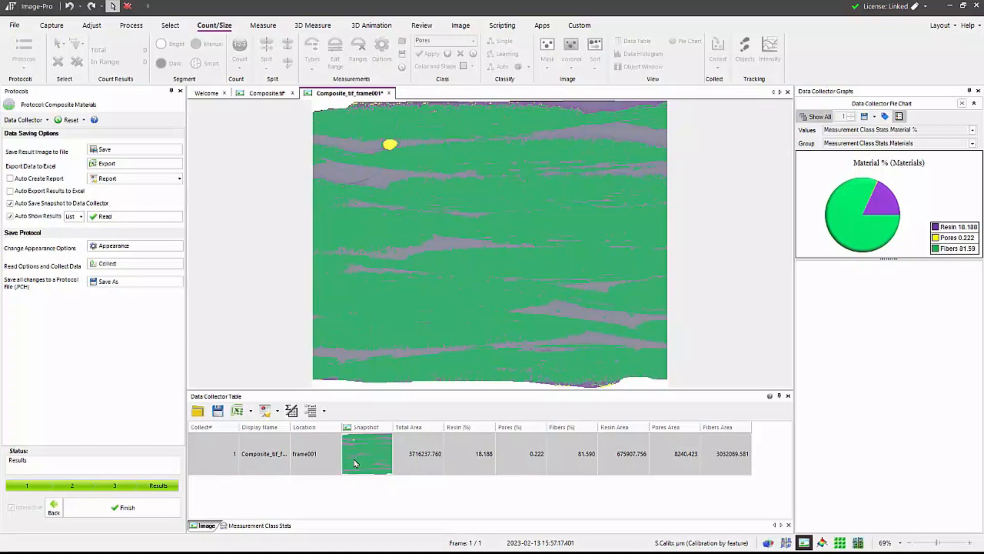
- Review the Excel and PowerPoint export options for the Data Collector table
click(251, 411)
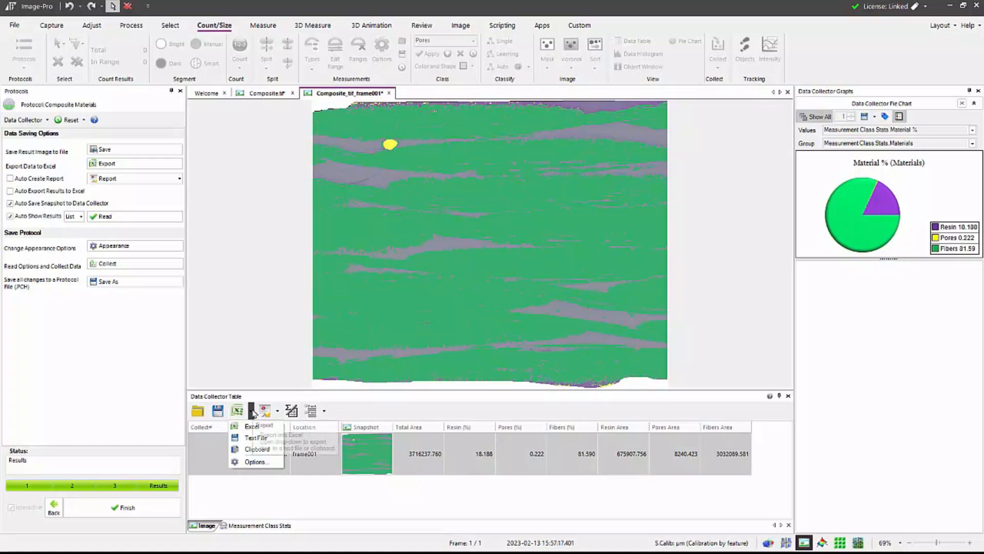
click(258, 464)
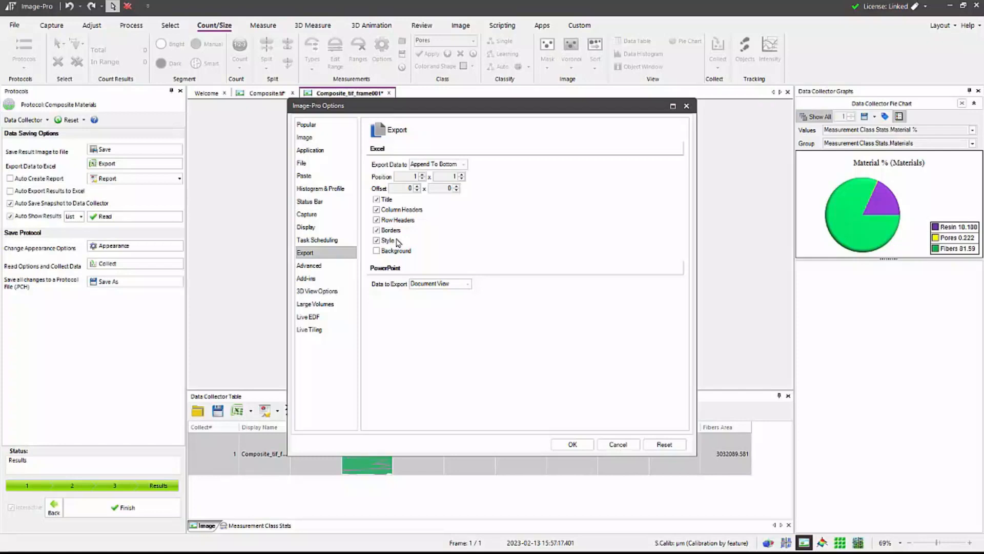
click(573, 444)
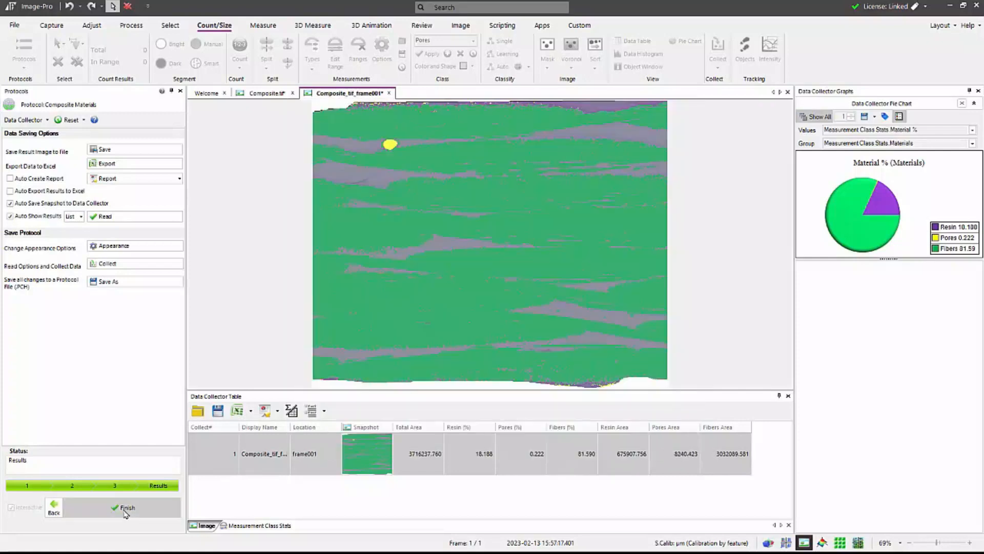
- Finish the protocol run and turn off interactive mode, showing the choices for running it automatically
click(124, 511)
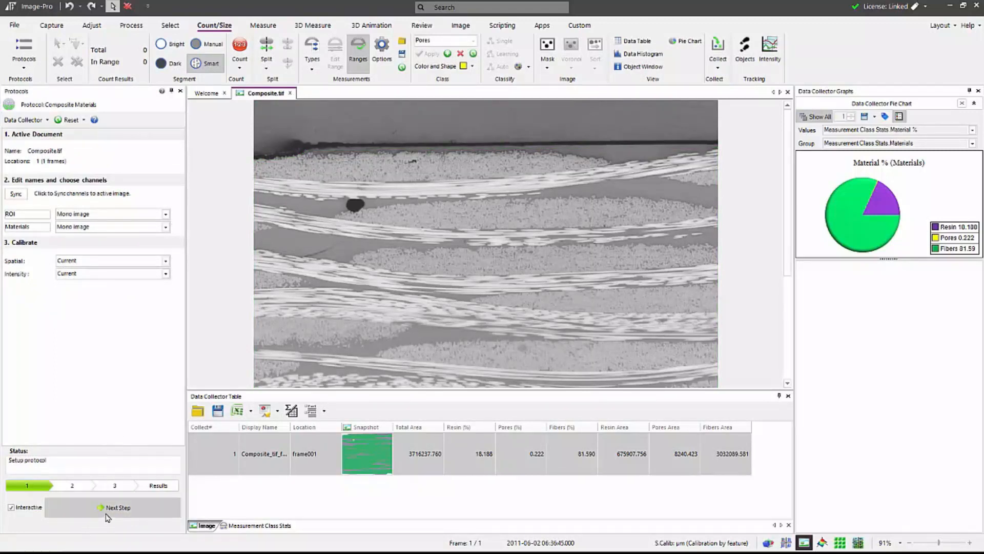
click(16, 508)
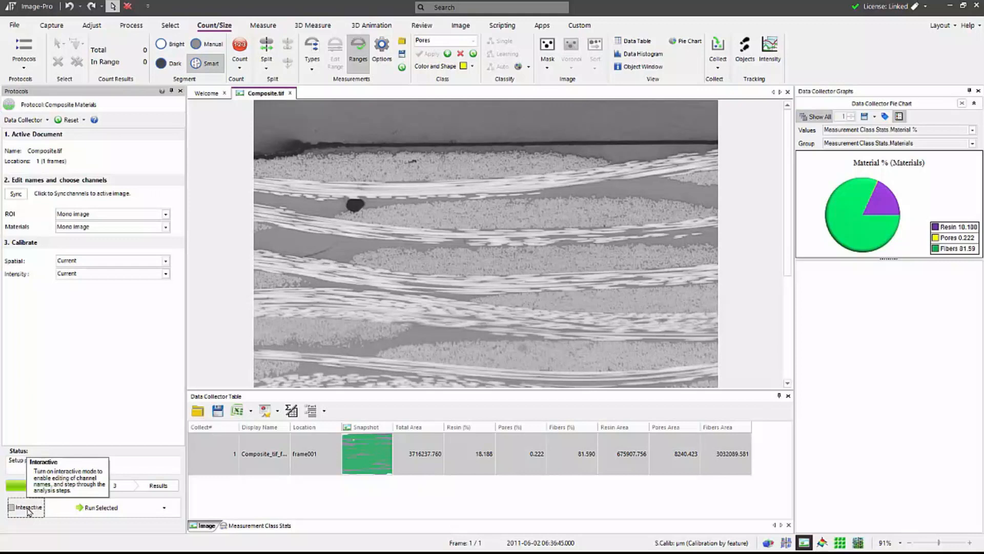
click(165, 507)
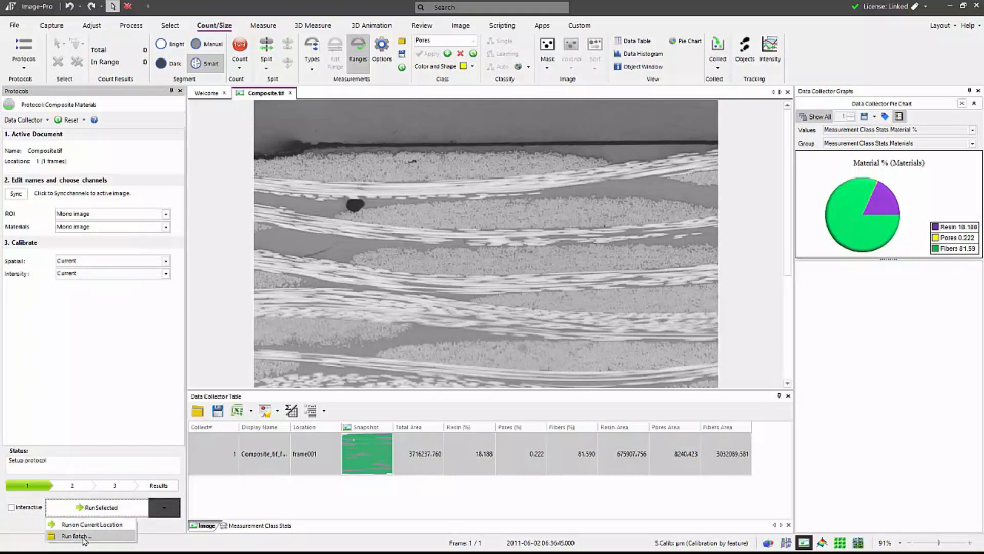